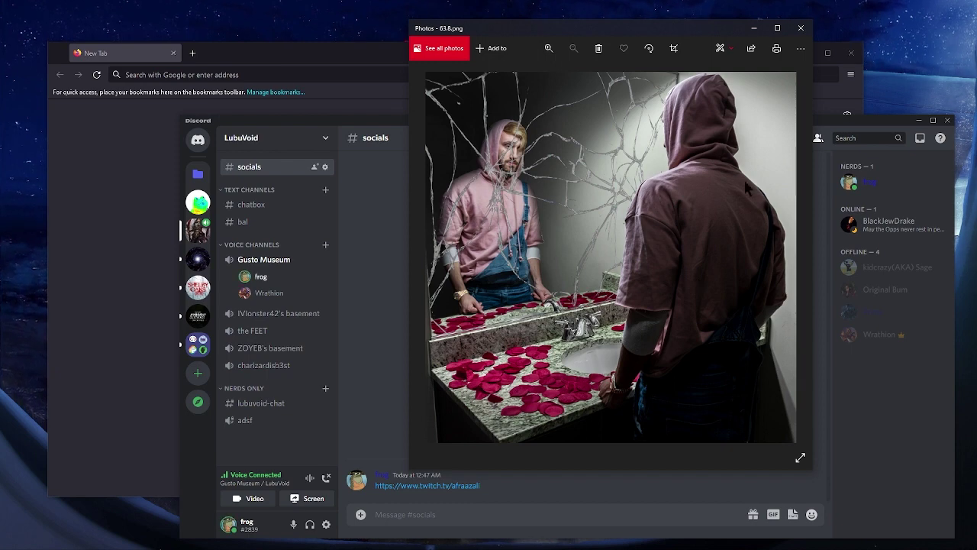
# - Close the cracked-mirror bathroom composite 63.8.png, then bring it back into view
pyautogui.click(800, 27)
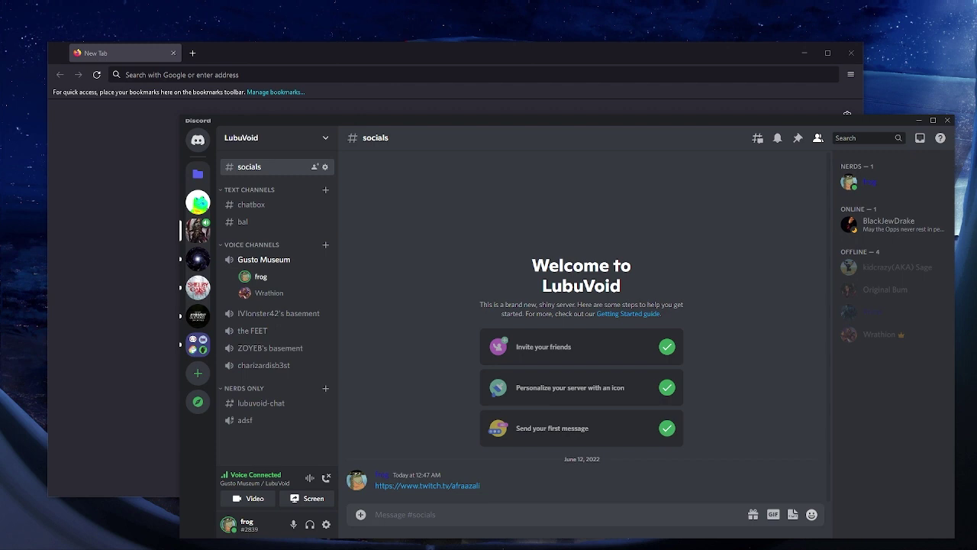
pyautogui.hotkey('alt', 'Tab')
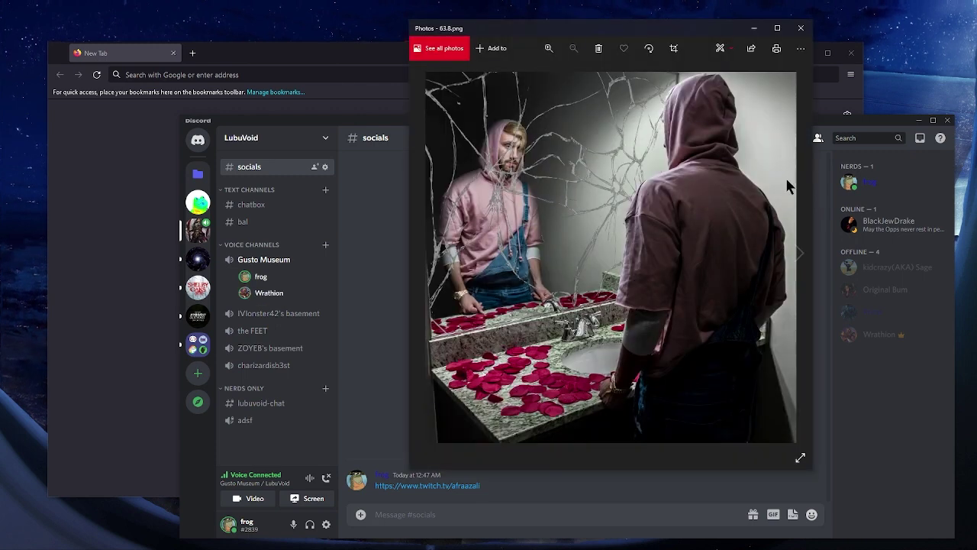
# - Replace the cracked-mirror composite with the forest mirror composite S.png, then close S.png
pyautogui.click(806, 29)
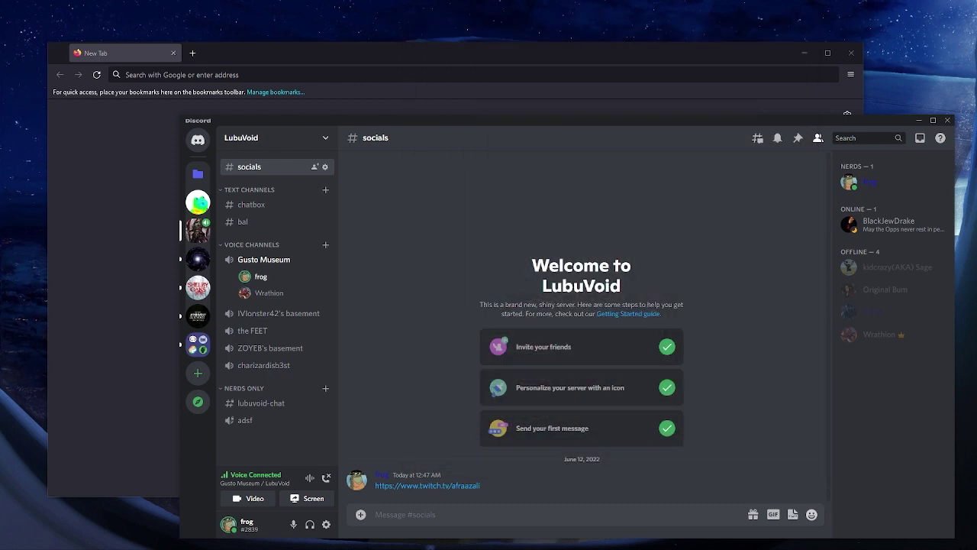
pyautogui.hotkey('alt', 'Tab')
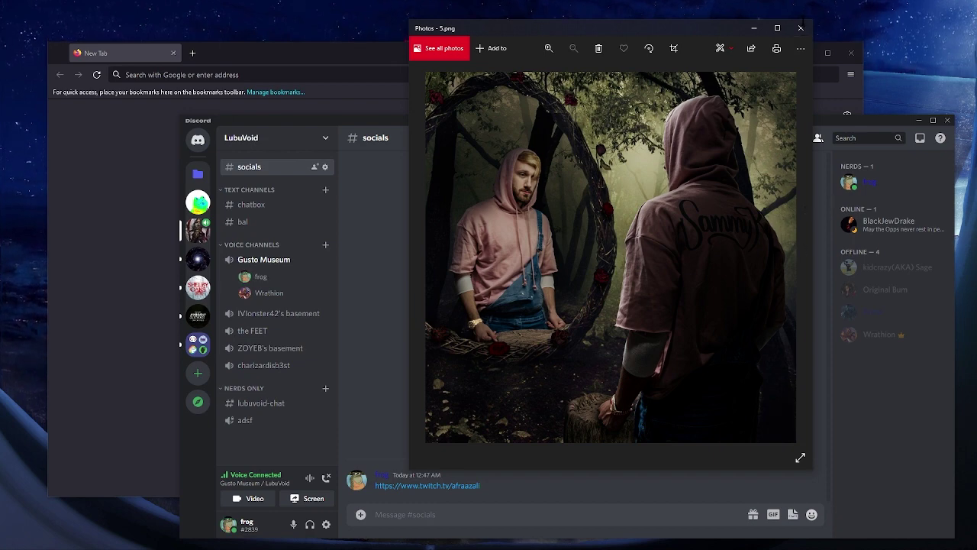
pyautogui.click(800, 29)
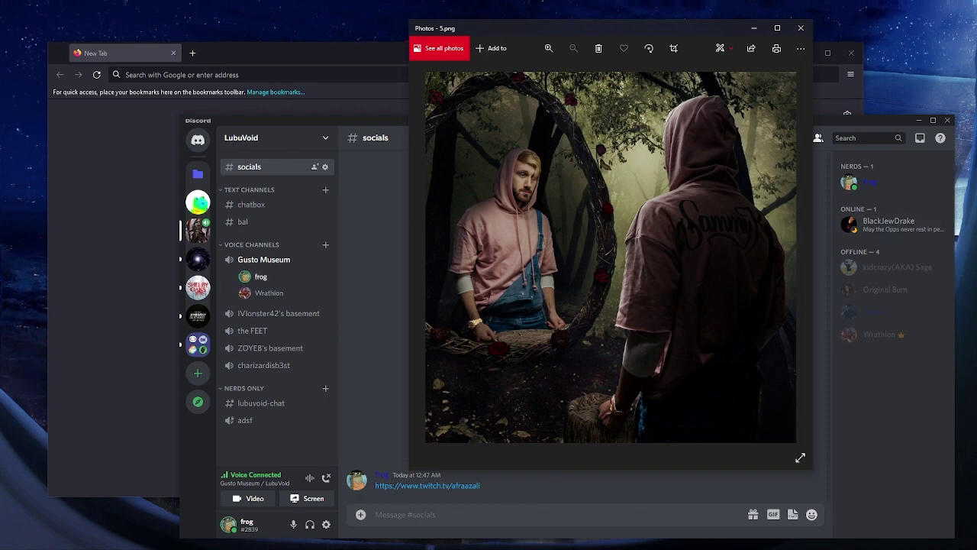
pyautogui.click(799, 27)
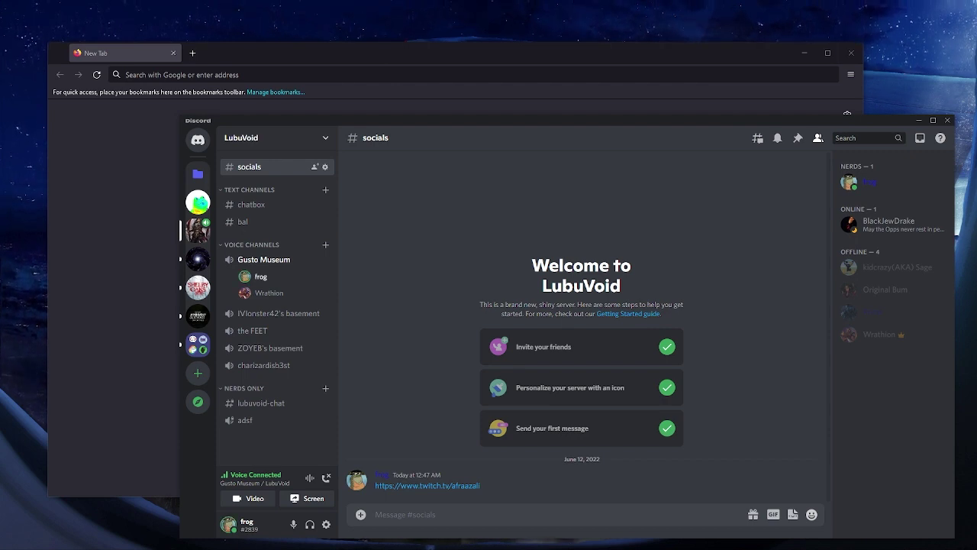
# - Open profile P1090158, frontal P1090157 and illusion IMG_5154 in separate Photos windows
pyautogui.press('Return')
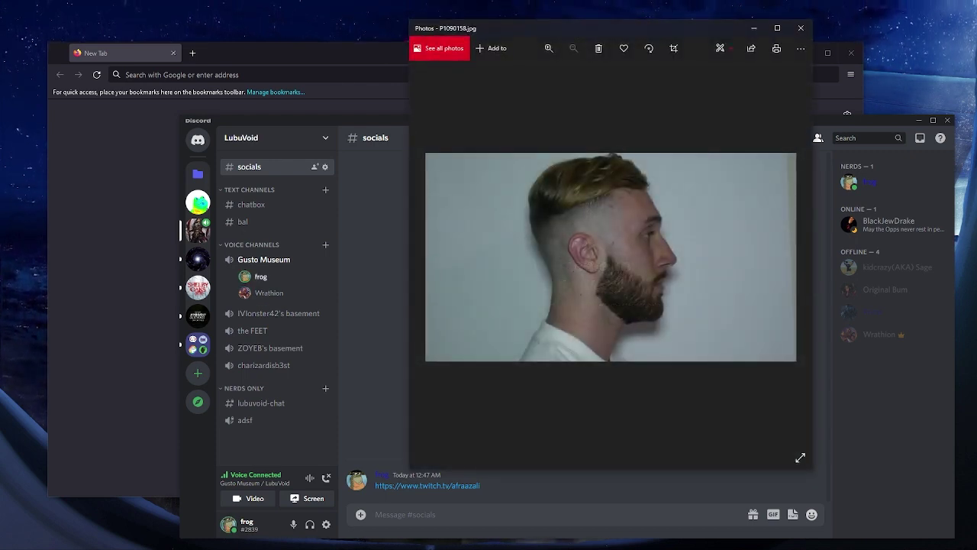
pyautogui.press('Right')
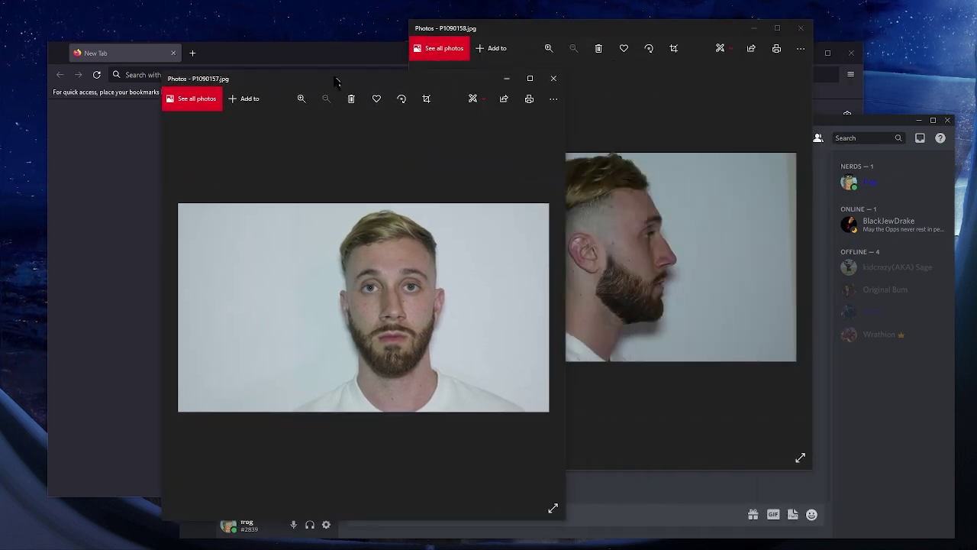
pyautogui.moveTo(338, 83); pyautogui.dragTo(202, 42)
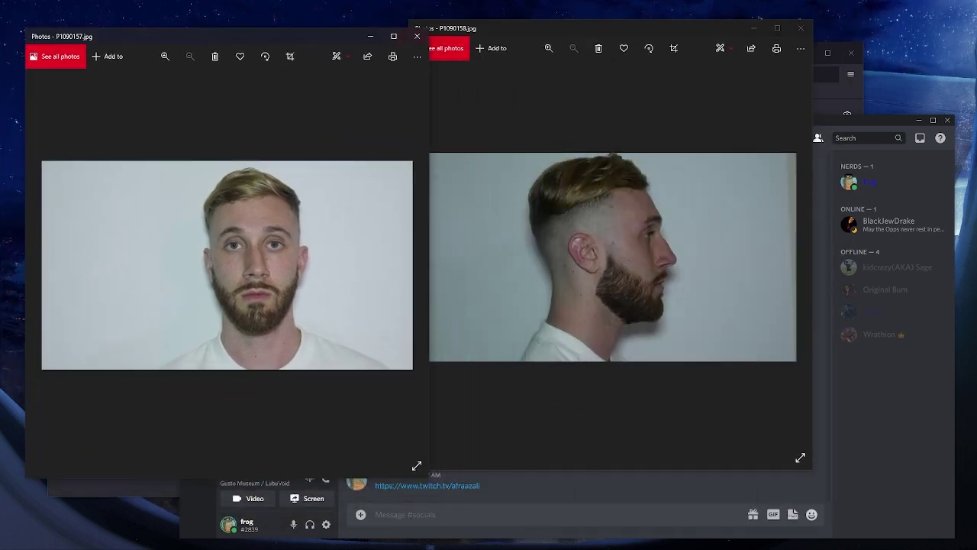
pyautogui.click(514, 69)
pyautogui.press('Right')
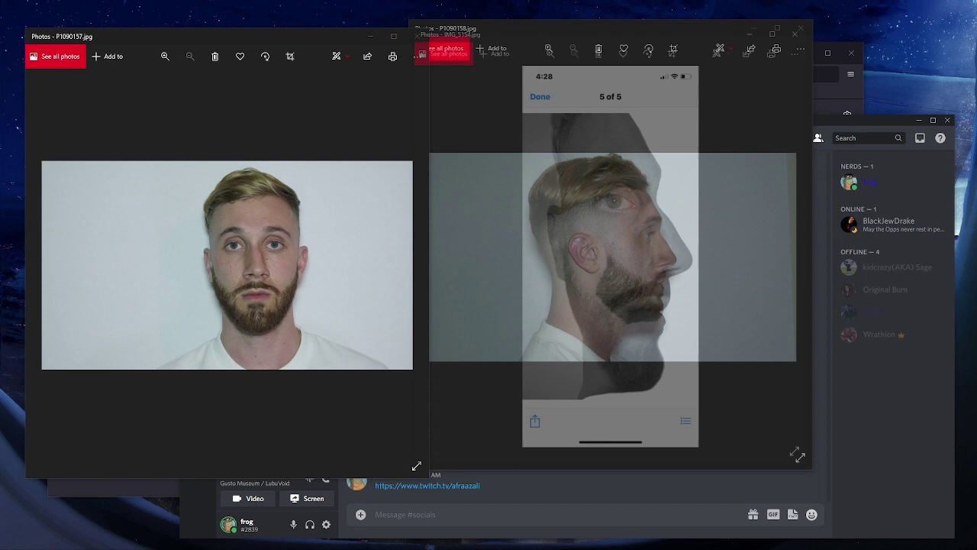
# - Spread the three viewers across the screen and widen the frontal portrait window
pyautogui.moveTo(568, 29); pyautogui.dragTo(719, 111)
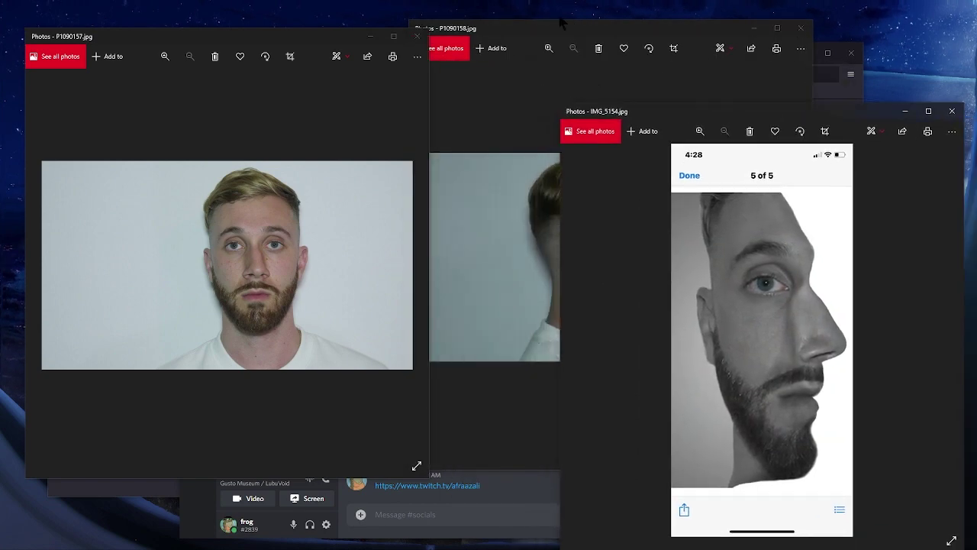
pyautogui.moveTo(561, 22)
pyautogui.mouseDown()
pyautogui.moveTo(442, 110)
pyautogui.moveTo(292, 139)
pyautogui.mouseUp()
pyautogui.moveTo(282, 36); pyautogui.dragTo(273, 7)
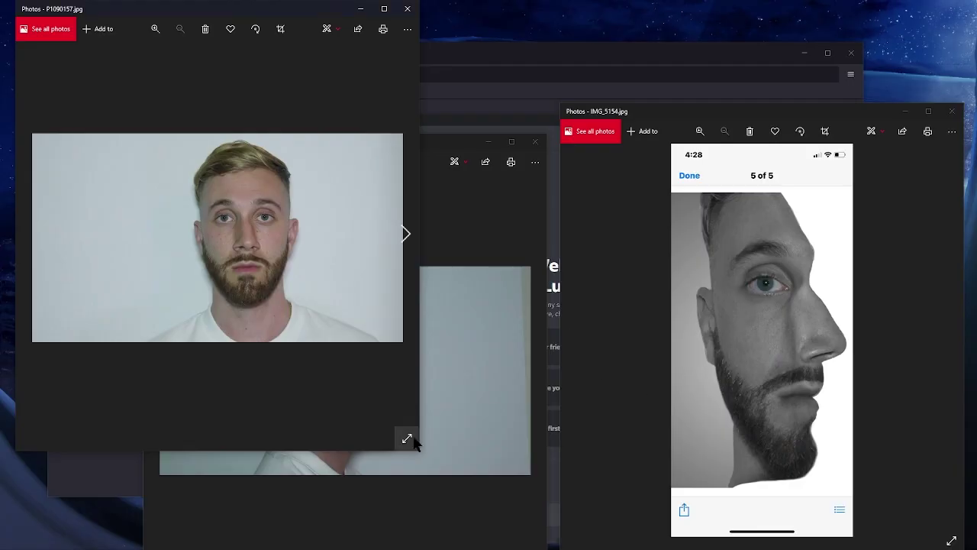
pyautogui.moveTo(419, 424)
pyautogui.mouseDown()
pyautogui.moveTo(435, 424)
pyautogui.moveTo(529, 247)
pyautogui.mouseUp()
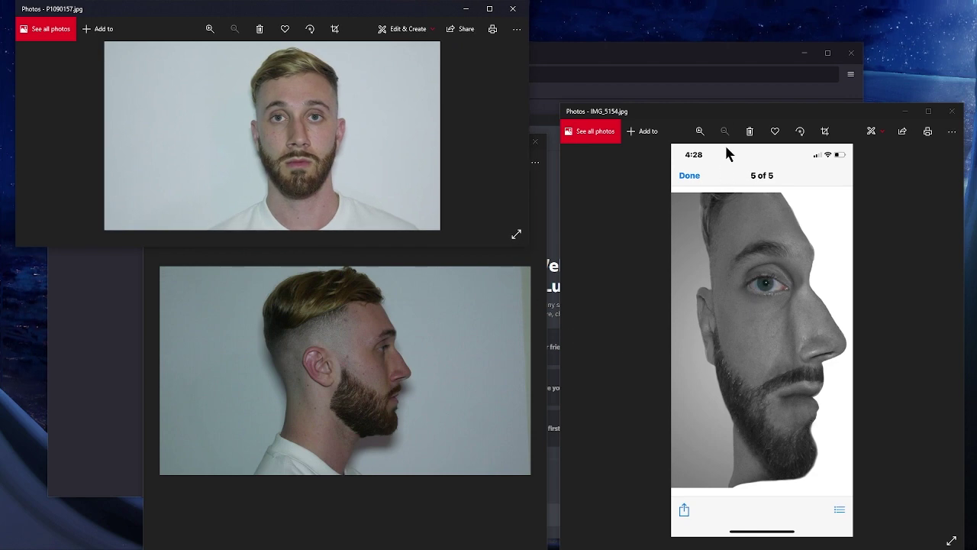
pyautogui.moveTo(725, 114); pyautogui.dragTo(701, 68)
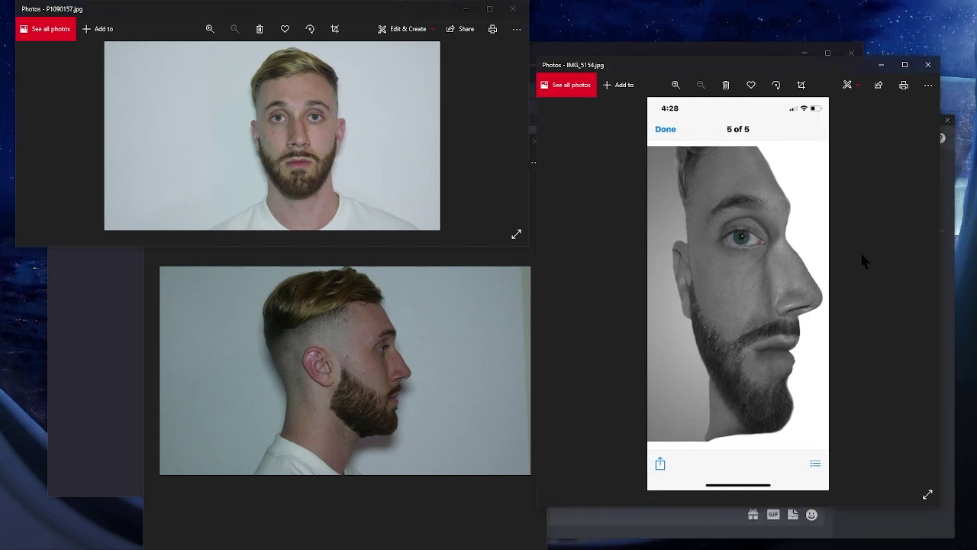
# - Close both portrait windows, then enlarge the IMG_5154 illusion window and reposition it
pyautogui.click(928, 64)
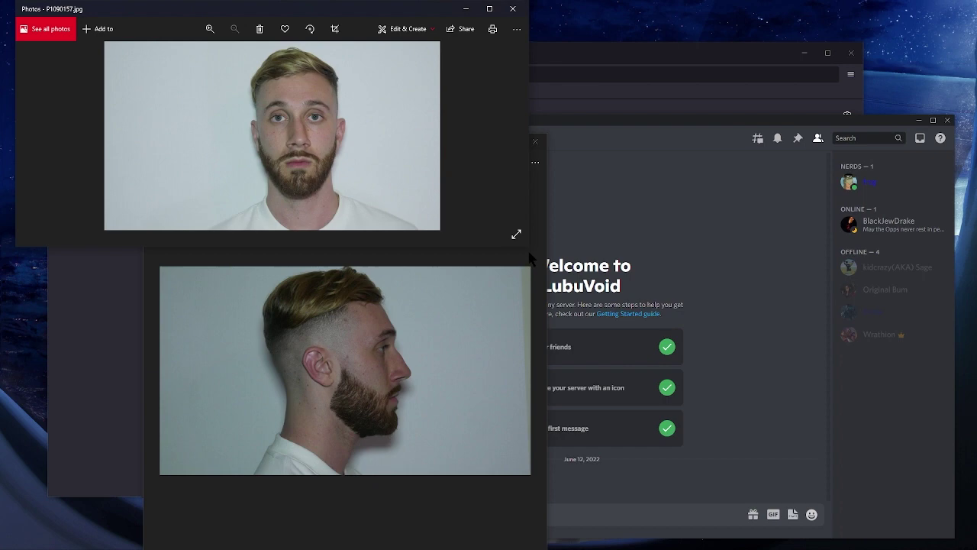
pyautogui.click(535, 141)
pyautogui.click(512, 8)
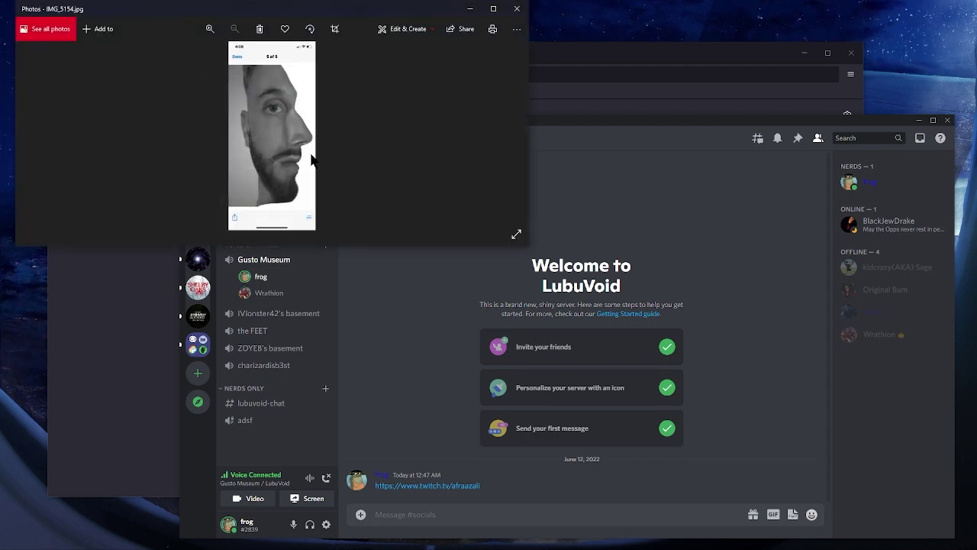
pyautogui.moveTo(525, 241); pyautogui.dragTo(821, 413)
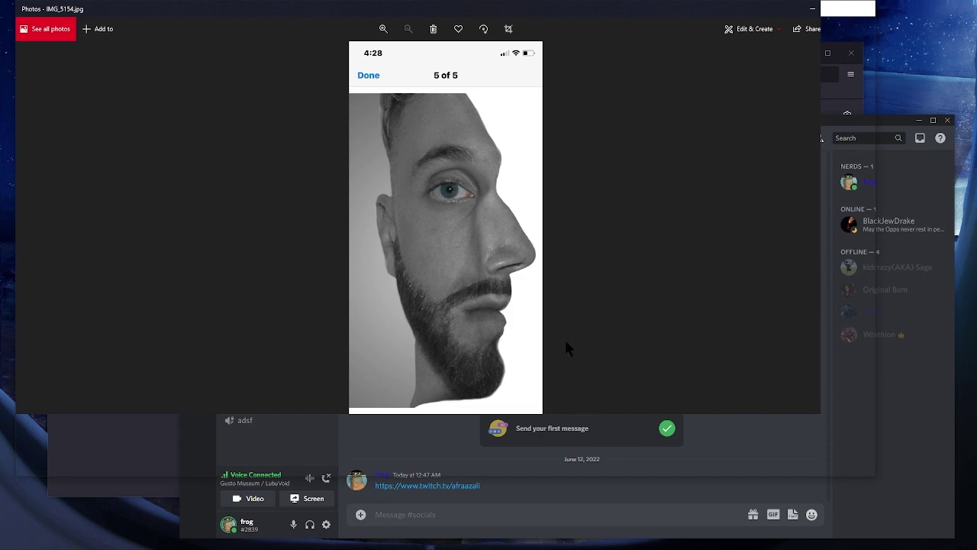
pyautogui.moveTo(603, 15); pyautogui.dragTo(661, 35)
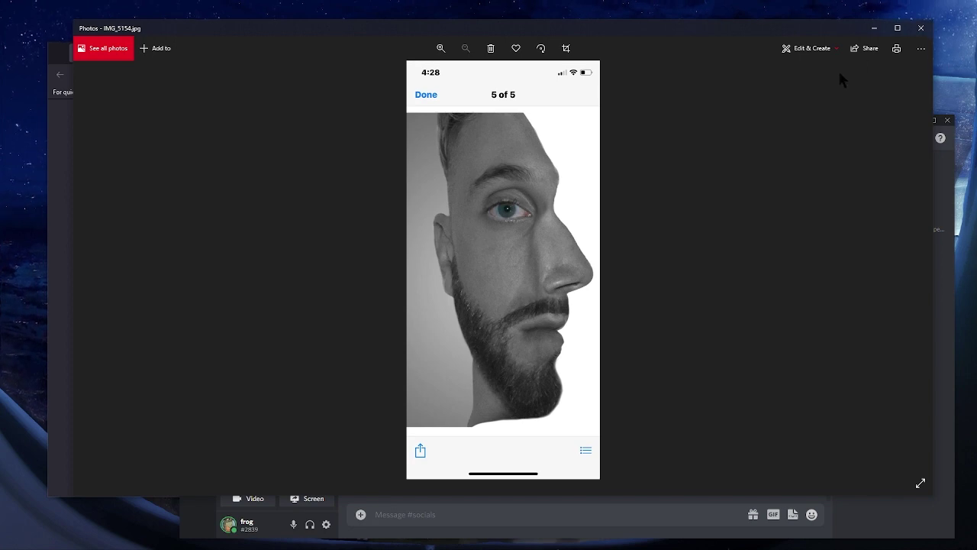
pyautogui.click(920, 26)
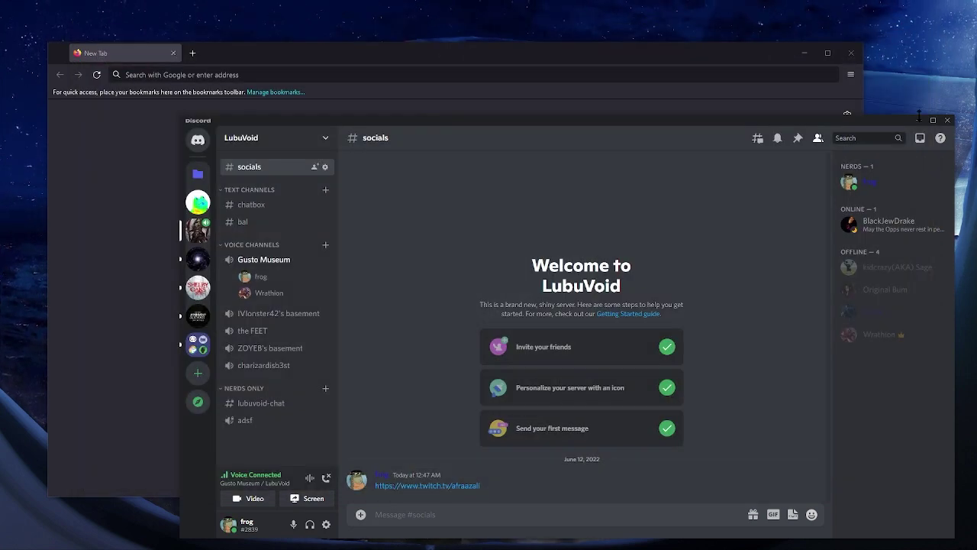